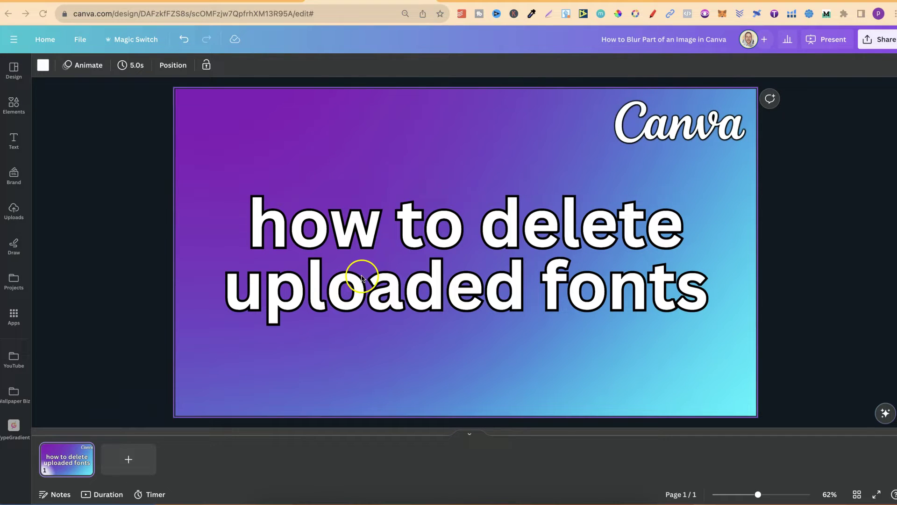
Select the title text, view its font choices, then return to the Canva home page.
{"action": "left_click", "coordinate": [394, 284]}
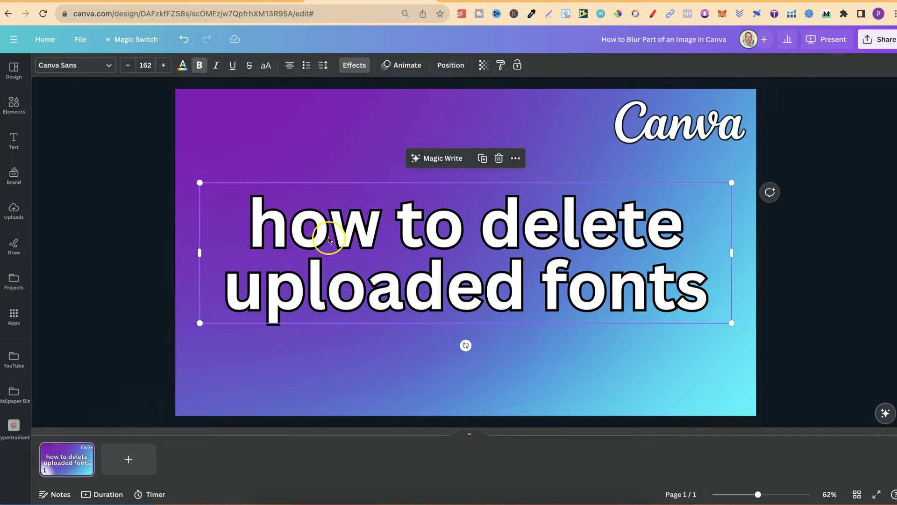
{"action": "left_click", "coordinate": [97, 65]}
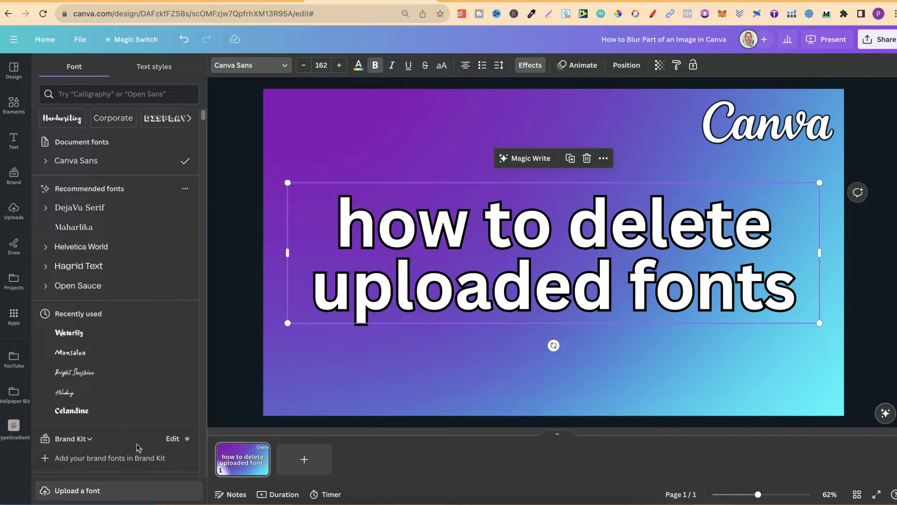
{"action": "left_click", "coordinate": [259, 3]}
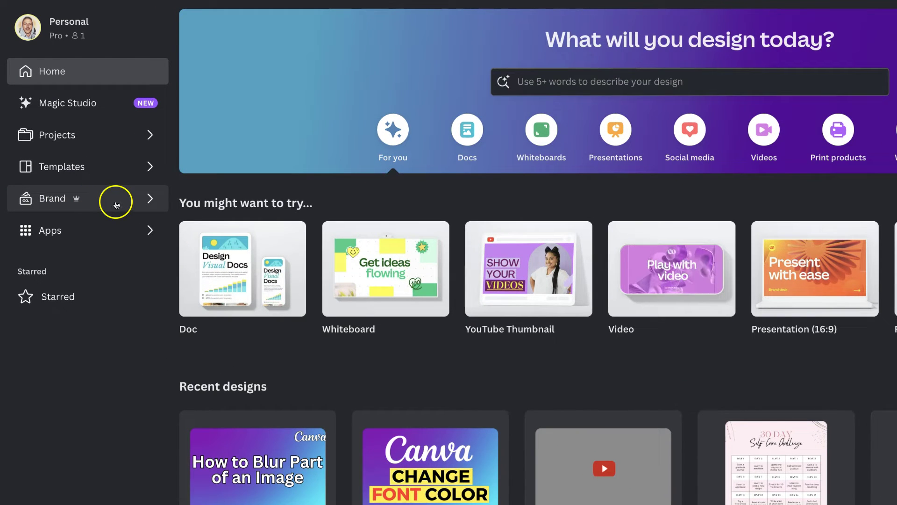
Go to the Brand Kit and show the add-new options in its Fonts section.
{"action": "left_click", "coordinate": [117, 204]}
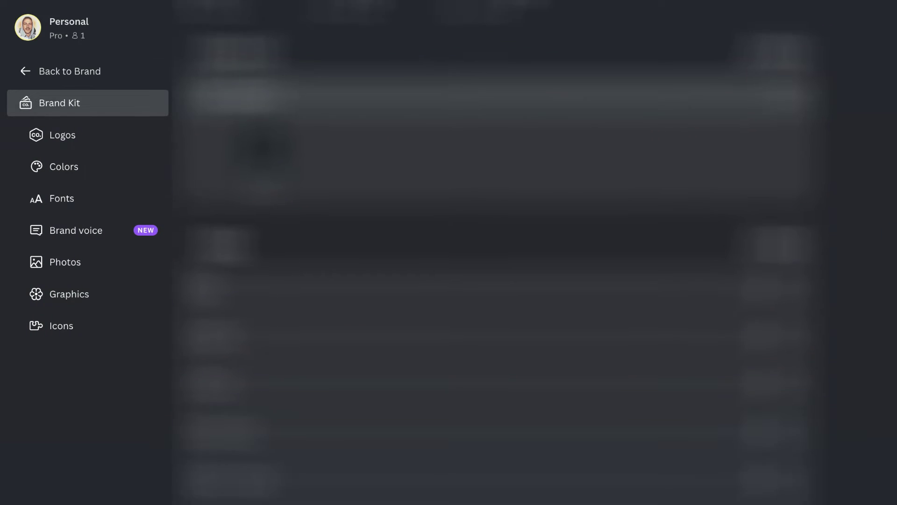
{"action": "scroll", "coordinate": [496, 253], "scroll_direction": "down", "scroll_amount": 2}
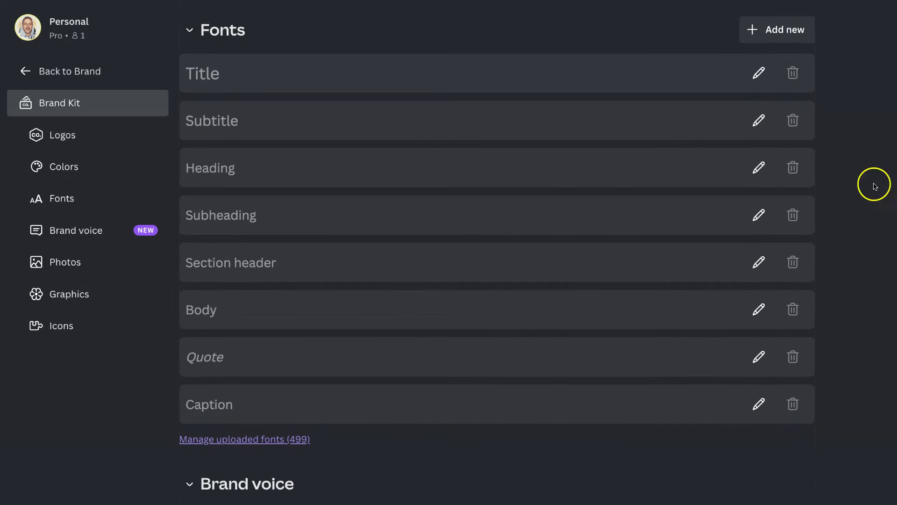
{"action": "left_click", "coordinate": [776, 28]}
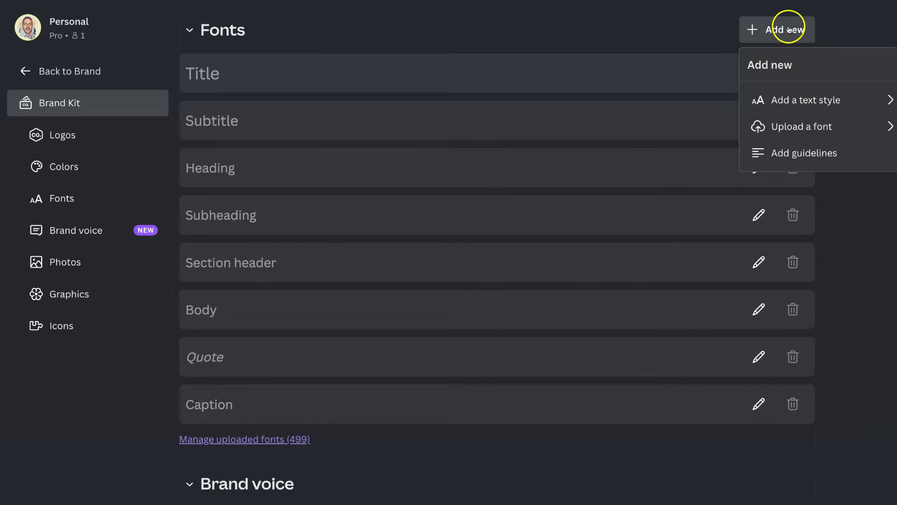
Open the full list of 499 uploaded fonts and view its final entries.
{"action": "left_click", "coordinate": [818, 131]}
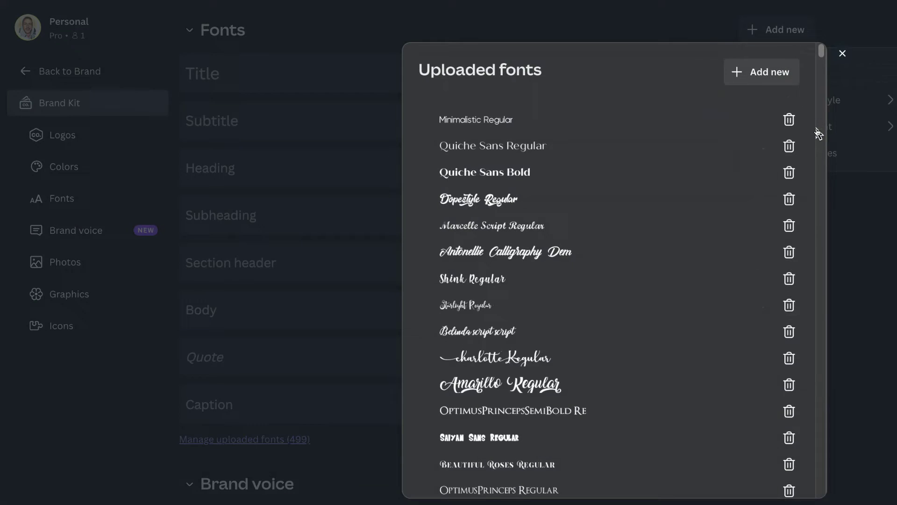
{"action": "scroll", "coordinate": [521, 326], "scroll_direction": "down", "scroll_amount": 5}
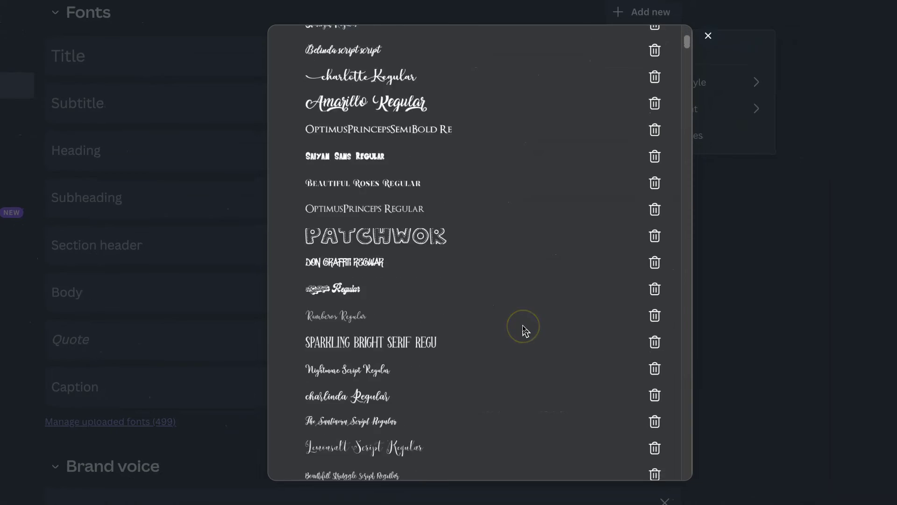
{"action": "scroll", "coordinate": [522, 328], "scroll_direction": "down", "scroll_amount": 2}
{"action": "scroll", "coordinate": [522, 331], "scroll_direction": "down", "scroll_amount": 5}
{"action": "scroll", "coordinate": [522, 331], "scroll_direction": "down", "scroll_amount": 4}
{"action": "scroll", "coordinate": [523, 331], "scroll_direction": "down", "scroll_amount": 2}
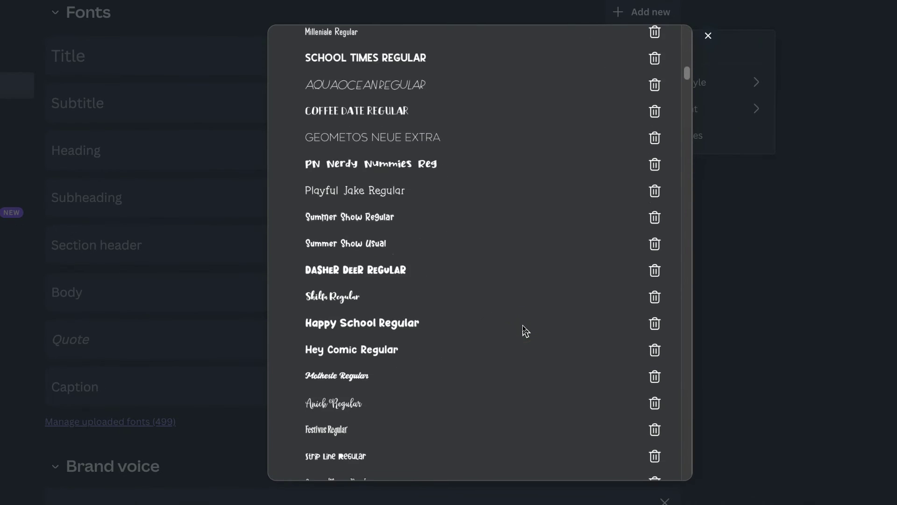
{"action": "scroll", "coordinate": [523, 331], "scroll_direction": "down", "scroll_amount": 6}
{"action": "scroll", "coordinate": [523, 331], "scroll_direction": "down", "scroll_amount": 5}
{"action": "scroll", "coordinate": [522, 331], "scroll_direction": "down", "scroll_amount": 5}
{"action": "scroll", "coordinate": [522, 331], "scroll_direction": "down", "scroll_amount": 5}
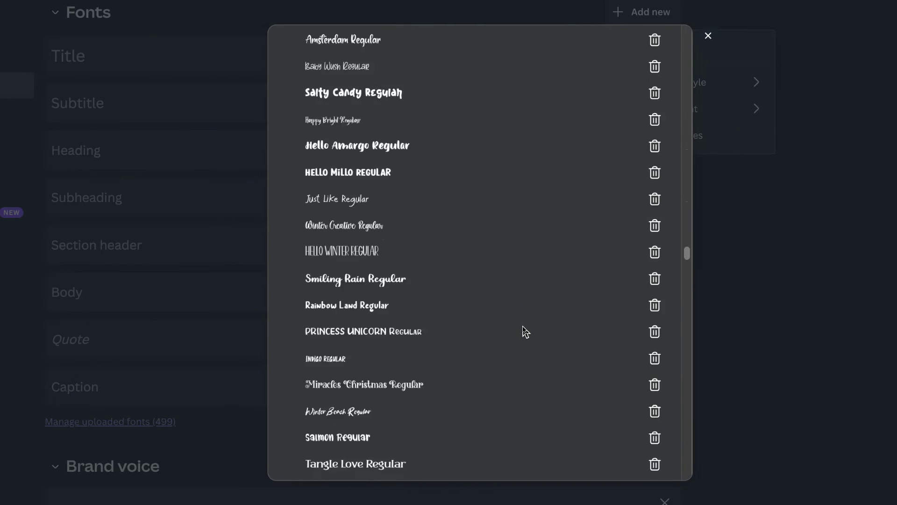
{"action": "scroll", "coordinate": [523, 331], "scroll_direction": "down", "scroll_amount": 5}
{"action": "scroll", "coordinate": [522, 331], "scroll_direction": "down", "scroll_amount": 5}
{"action": "scroll", "coordinate": [522, 331], "scroll_direction": "down", "scroll_amount": 5}
{"action": "scroll", "coordinate": [523, 331], "scroll_direction": "down", "scroll_amount": 5}
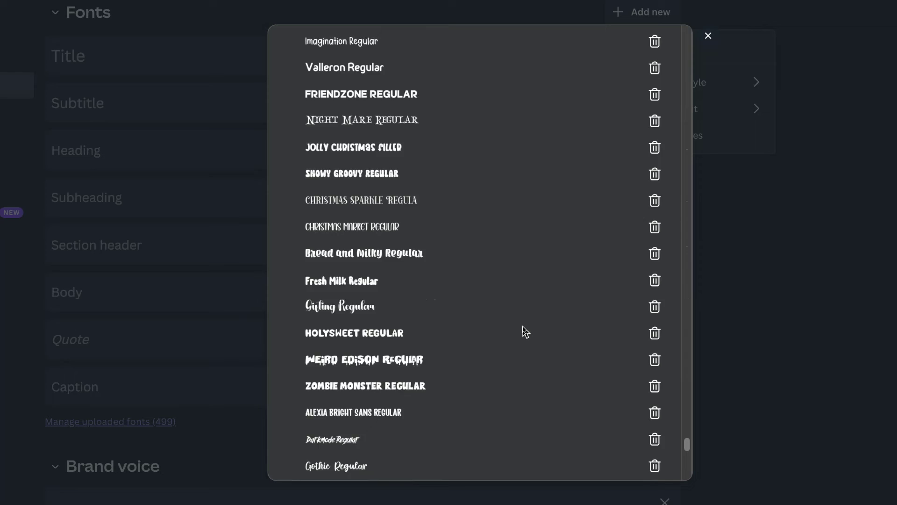
{"action": "scroll", "coordinate": [523, 332], "scroll_direction": "down", "scroll_amount": 5}
{"action": "scroll", "coordinate": [522, 331], "scroll_direction": "down", "scroll_amount": 3}
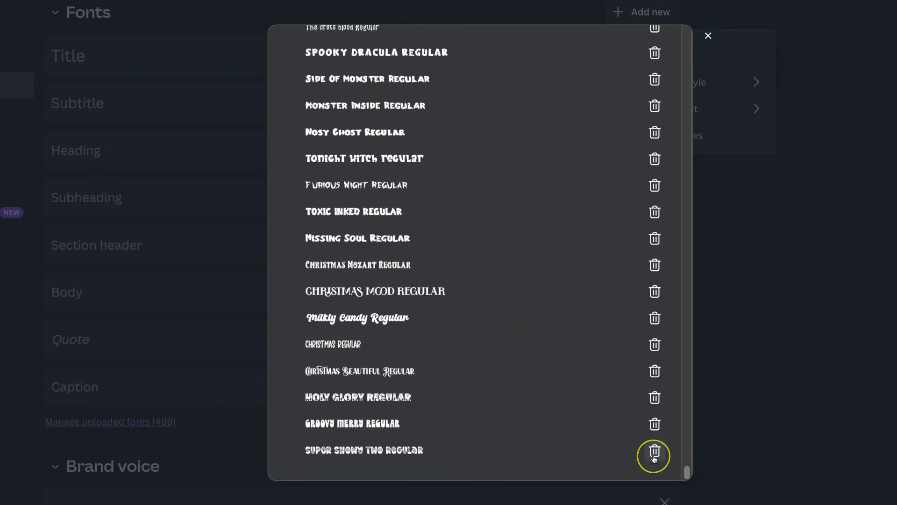
Permanently delete the Tonight Witch Regular font, leaving 498 uploaded fonts.
{"action": "left_click", "coordinate": [655, 158]}
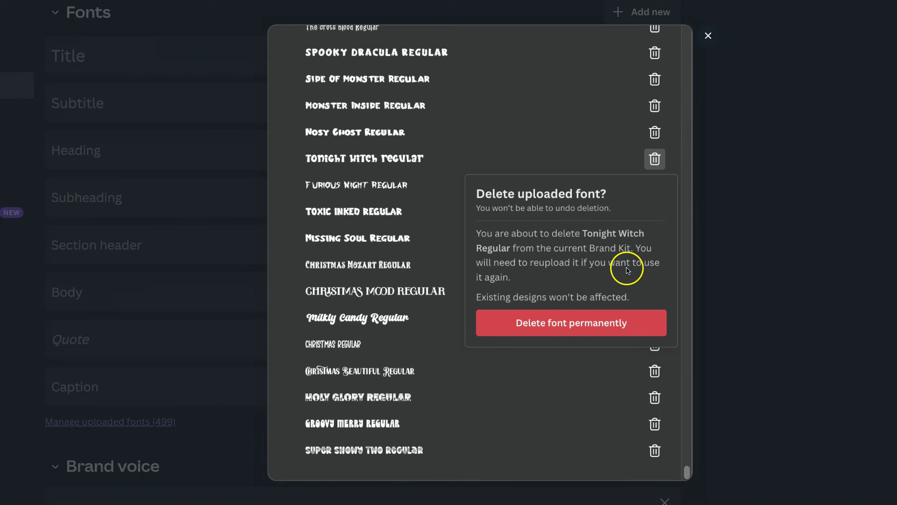
{"action": "left_click", "coordinate": [561, 322]}
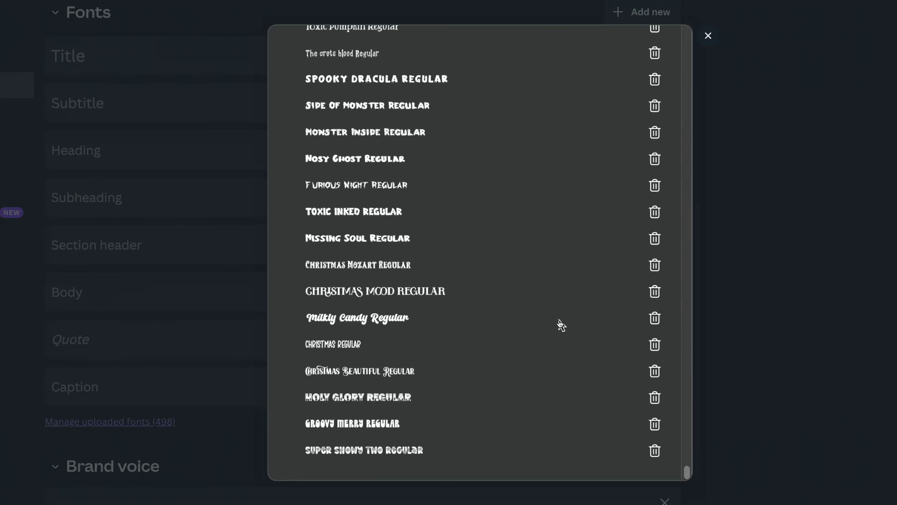
{"action": "left_click", "coordinate": [626, 96]}
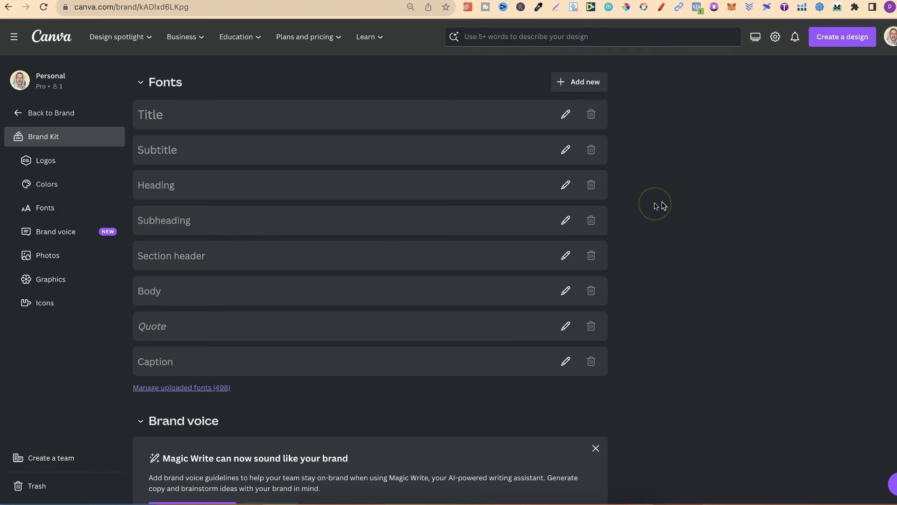